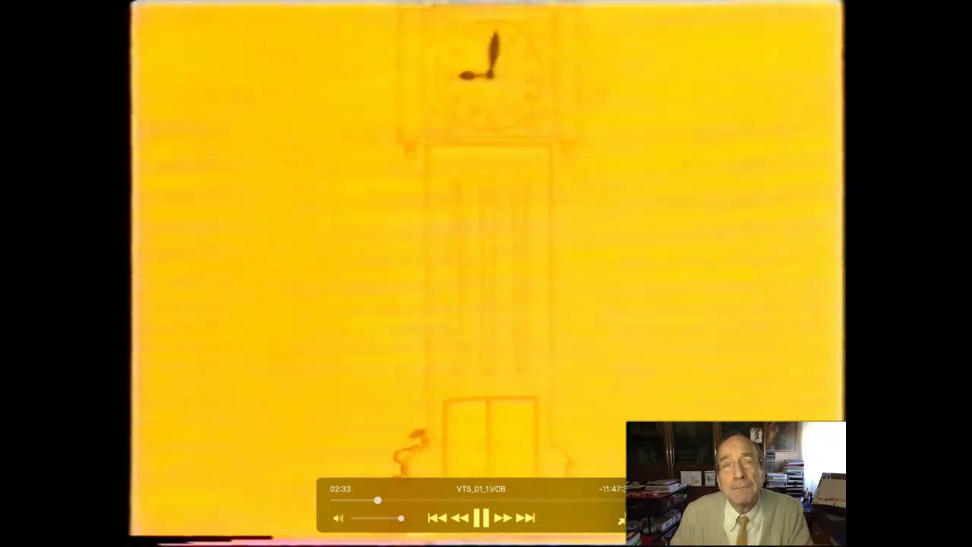
# Pause the clock cartoon at about 2:37 as the figure pops out.
pyautogui.press('space')
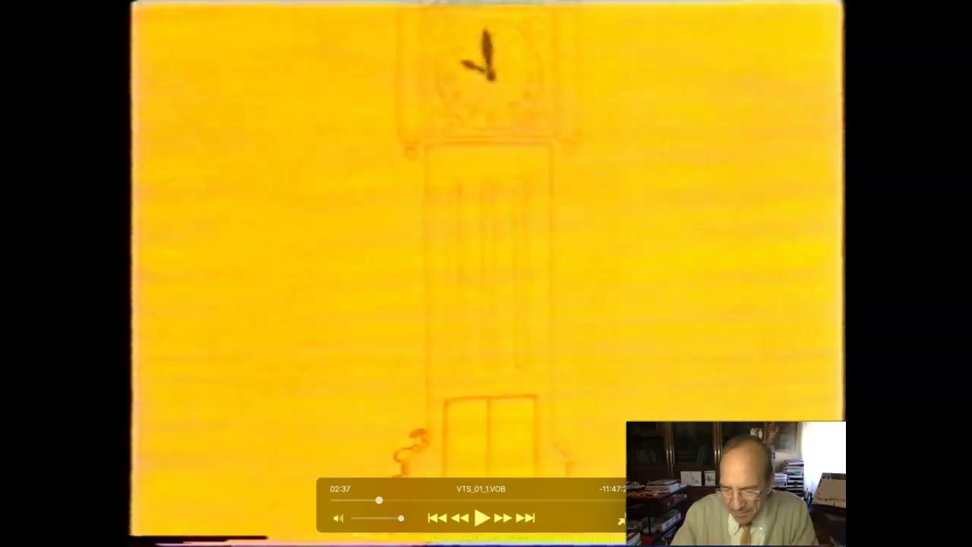
# Resume the cartoon, briefly pausing on a new clock time, and play on to 3:12.
pyautogui.press('space')
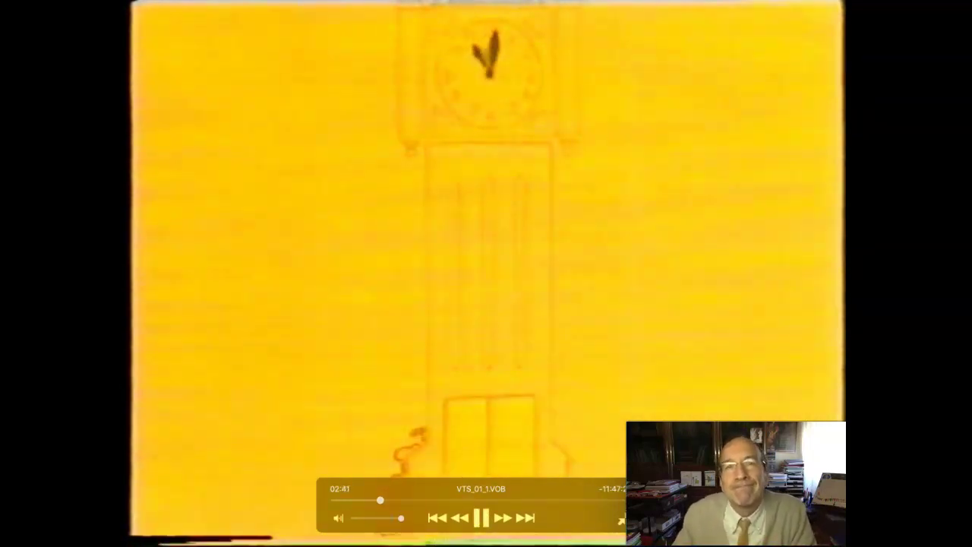
pyautogui.press('space')
pyautogui.press('space')
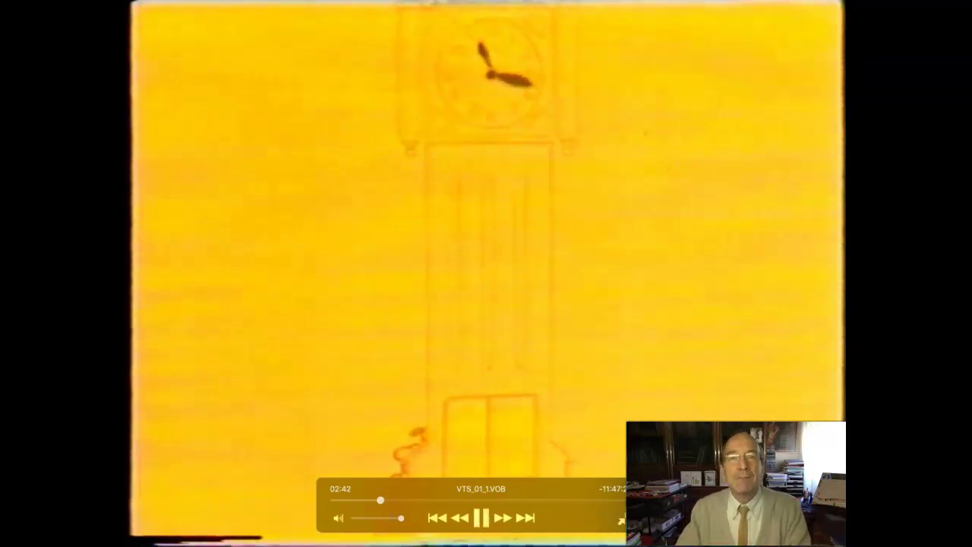
pyautogui.press('space')
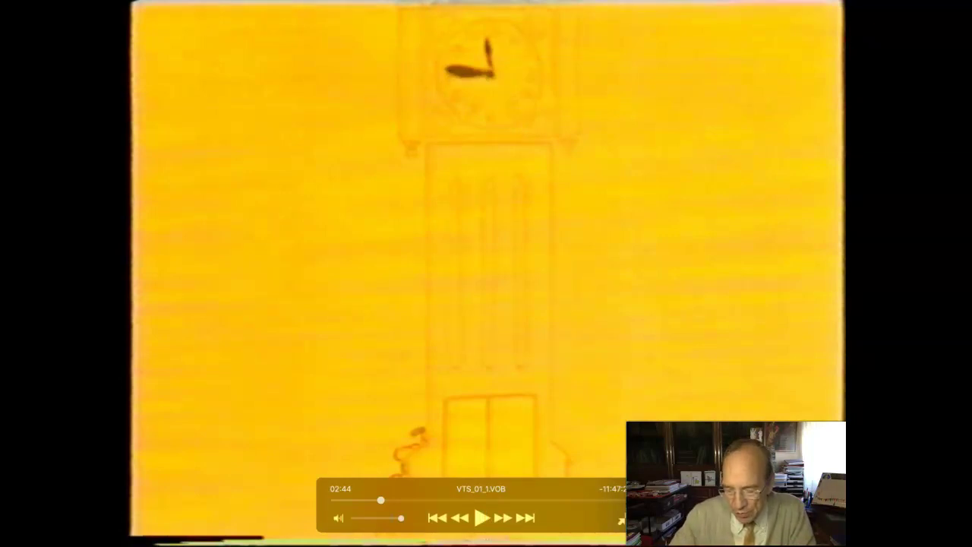
pyautogui.press('space')
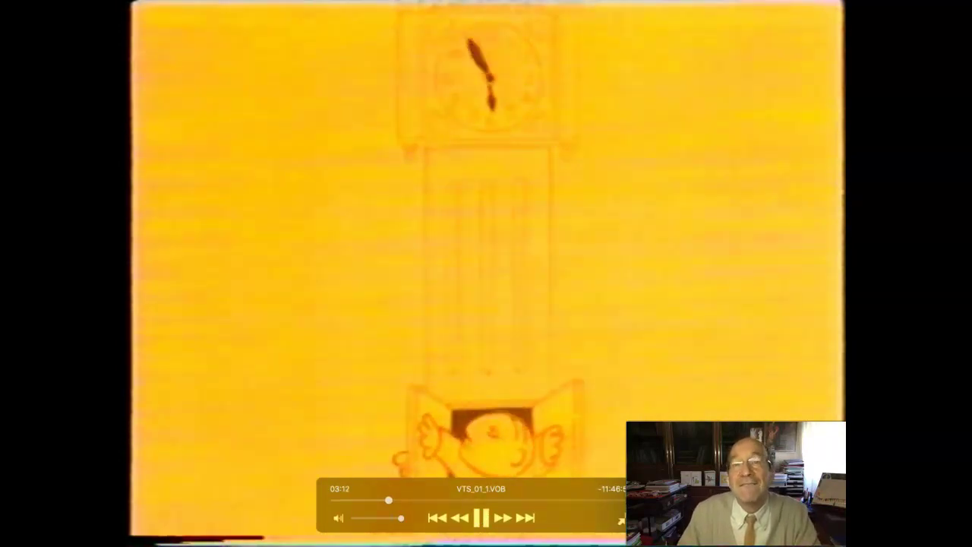
# Hold the cartoon at 3:13, then resume playback to 3:14.
pyautogui.press('space')
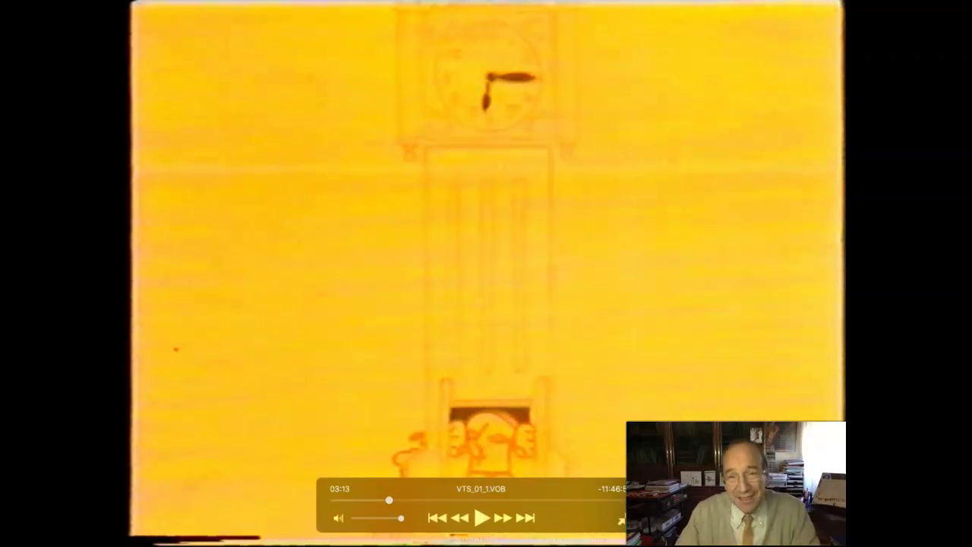
pyautogui.press('space')
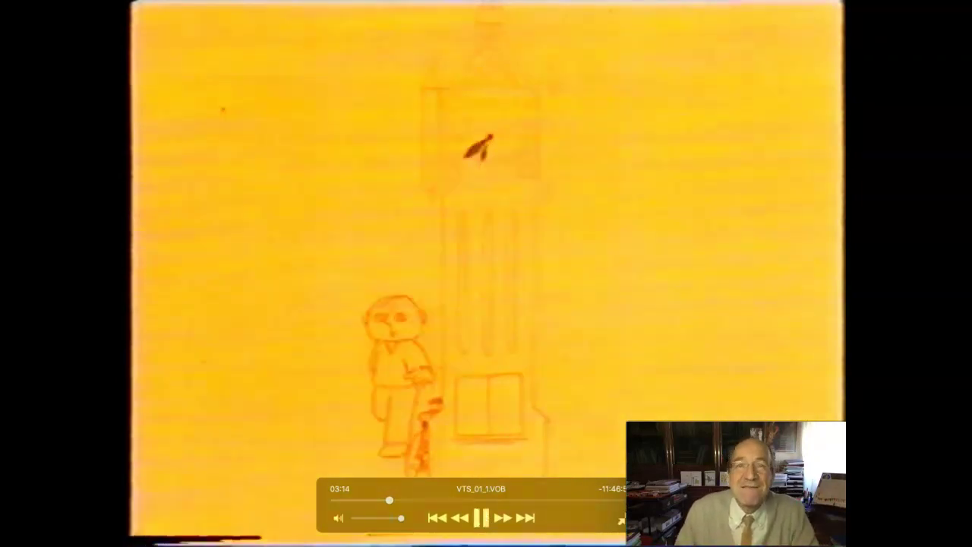